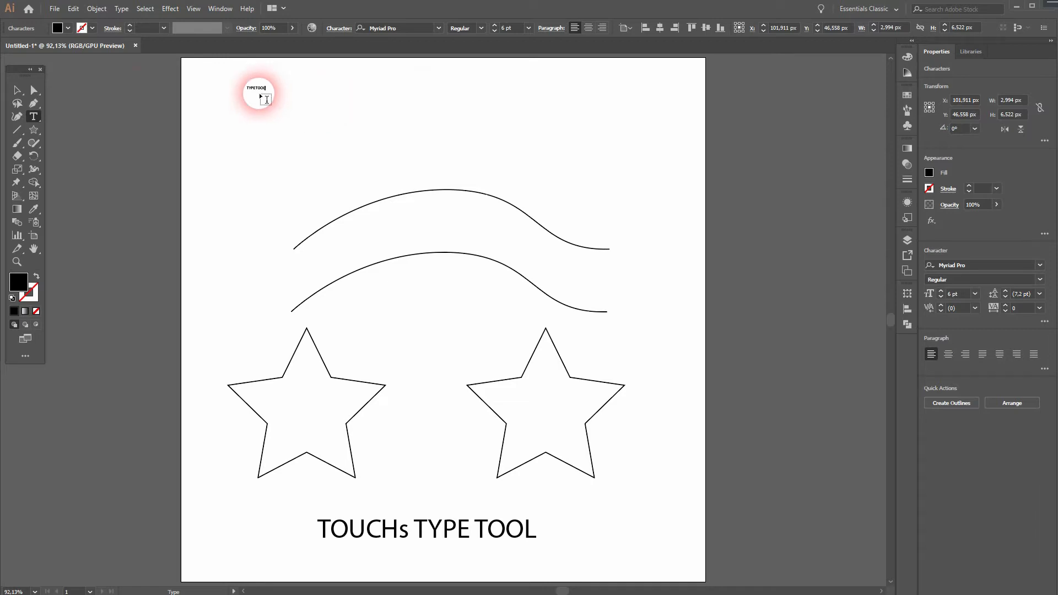
# Enlarge the TYPE TOOL point text at the top-left of the artboard by scaling its bounding box.
pyautogui.click(17, 90)
pyautogui.moveTo(273, 96); pyautogui.dragTo(333, 106)
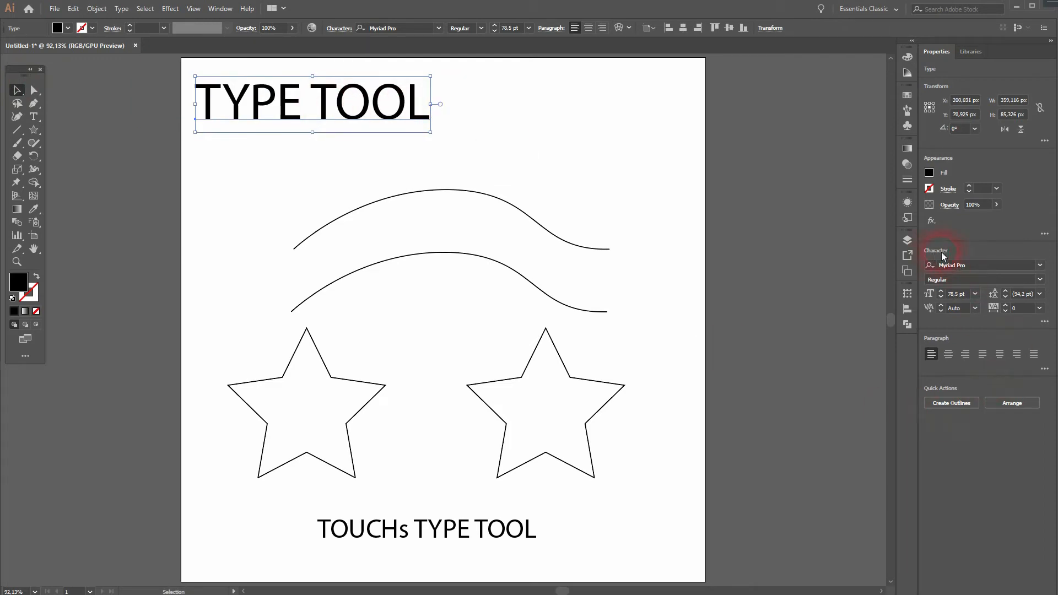
pyautogui.click(975, 270)
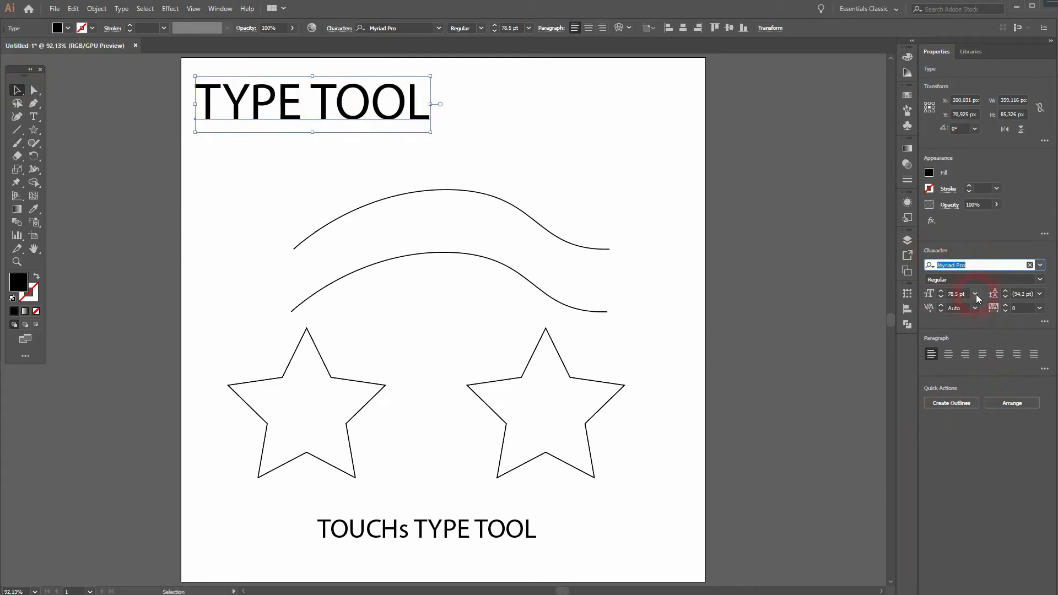
pyautogui.click(216, 13)
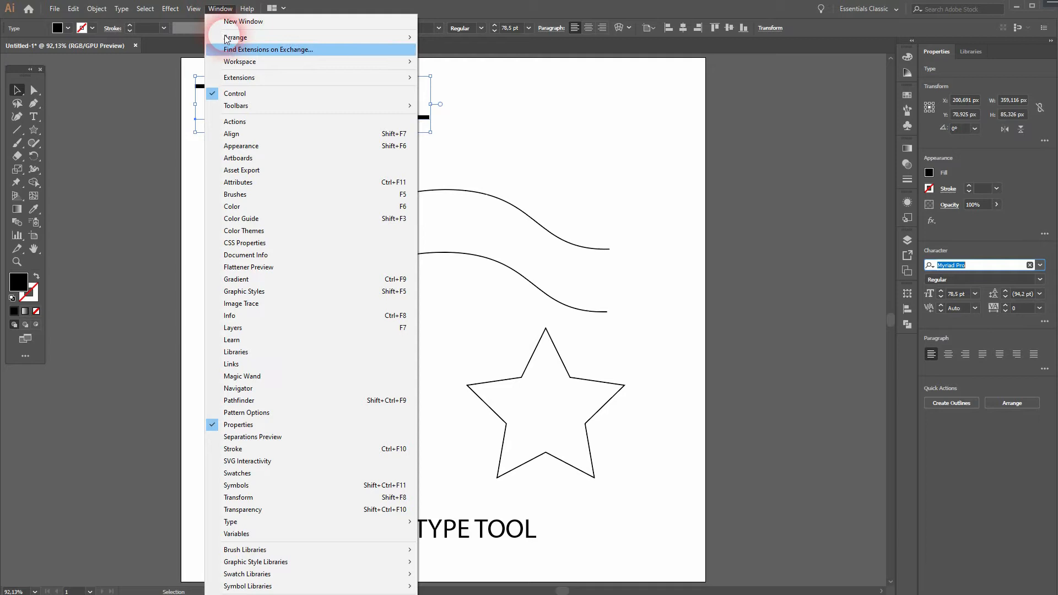
pyautogui.moveTo(345, 519)
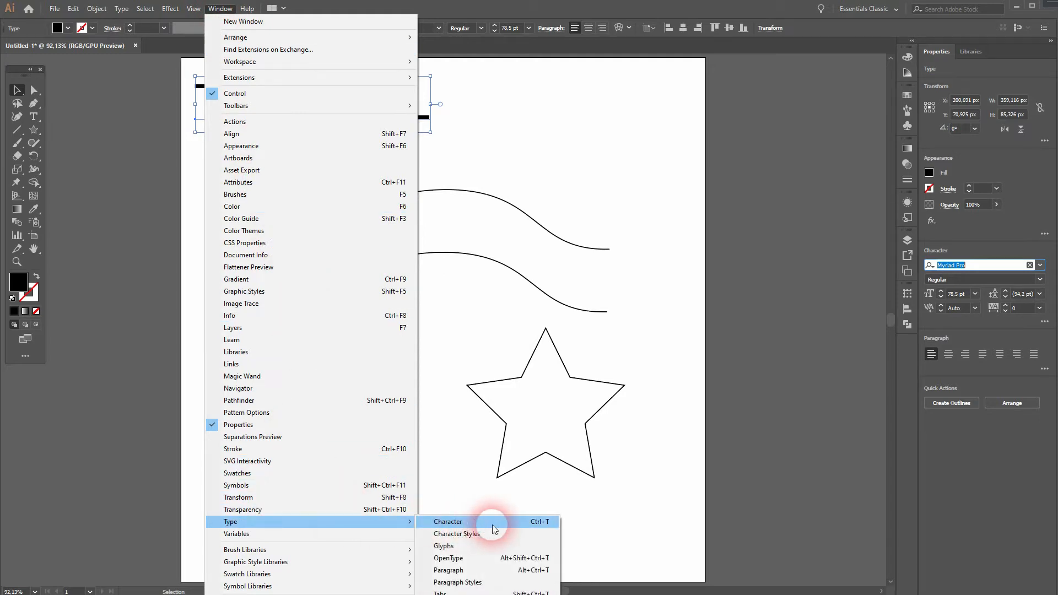
pyautogui.click(680, 292)
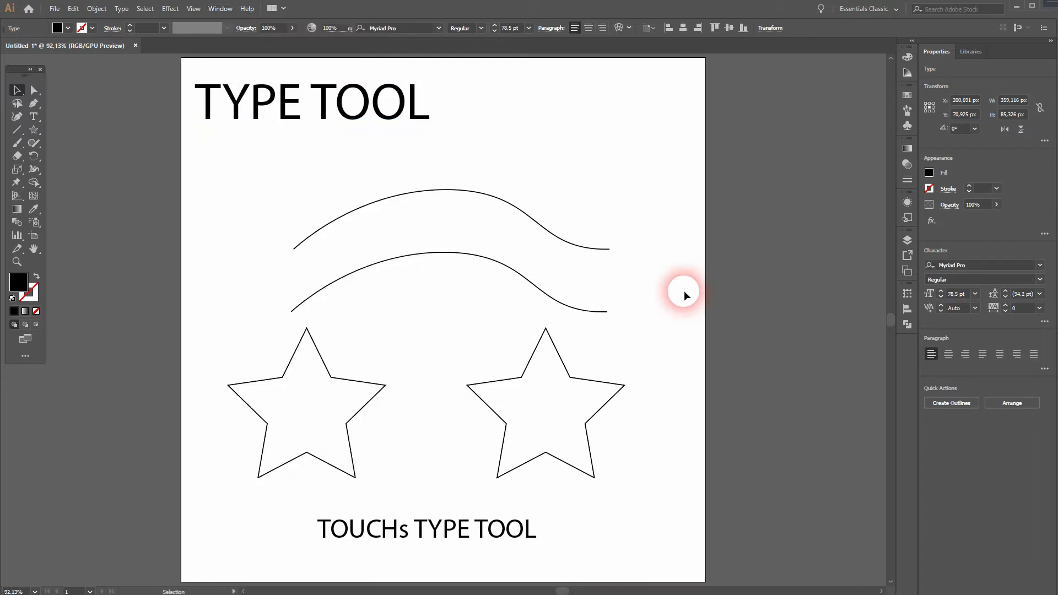
# With the Vertical Type Tool, add the text VERTICAL TYPE TOOL near the artboard's top-right corner.
pyautogui.click(265, 111)
pyautogui.click(34, 116)
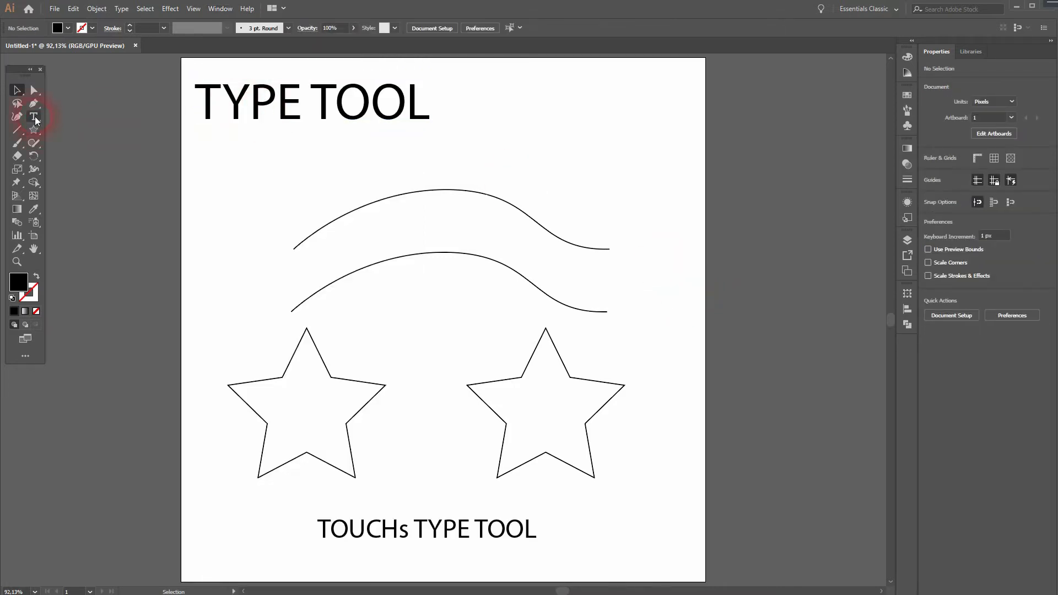
pyautogui.click(83, 143)
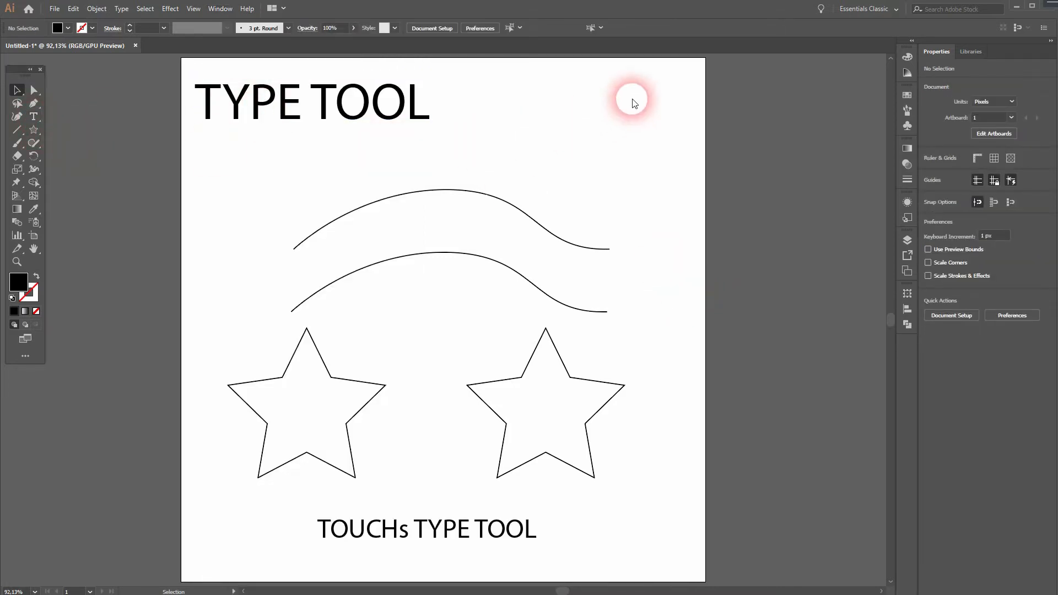
pyautogui.click(650, 98)
pyautogui.write('VERTICAL ')
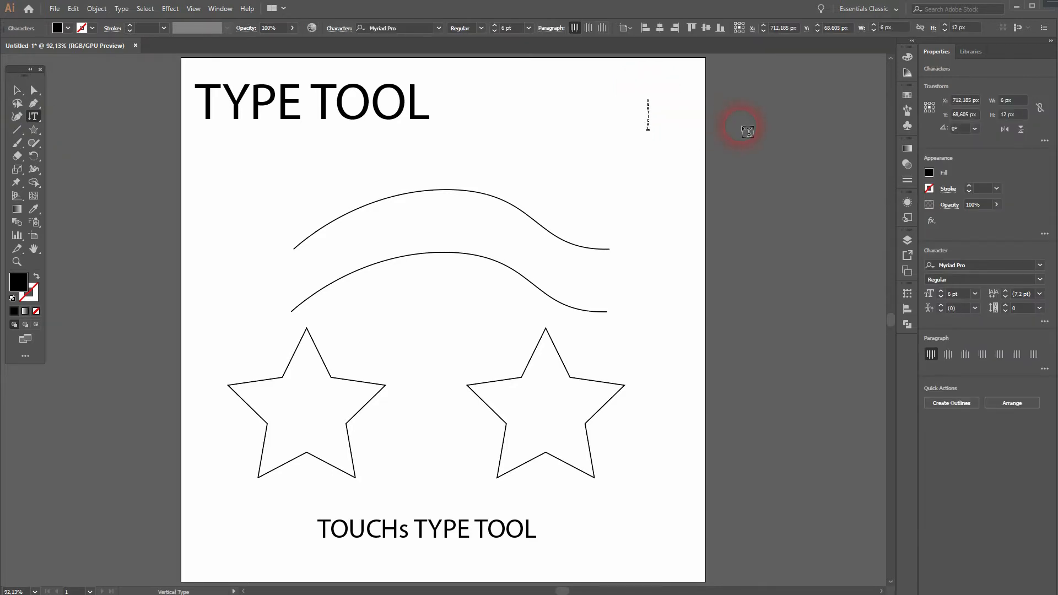
pyautogui.write('TYPE TOOL')
# Scale the vertical text up so it runs from the top down to about the stars' level.
pyautogui.click(17, 90)
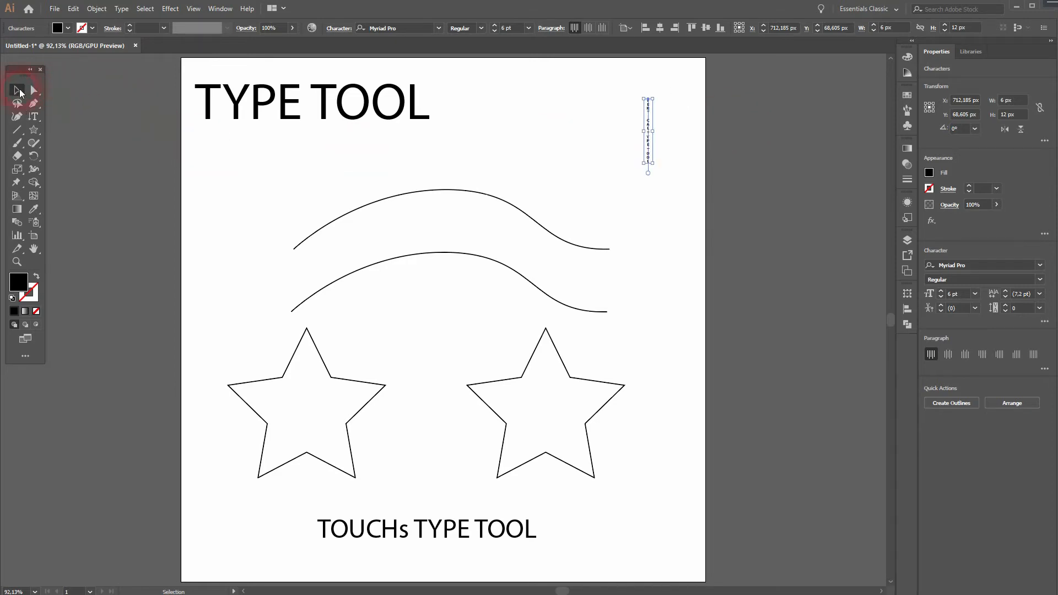
pyautogui.moveTo(650, 164); pyautogui.dragTo(755, 385)
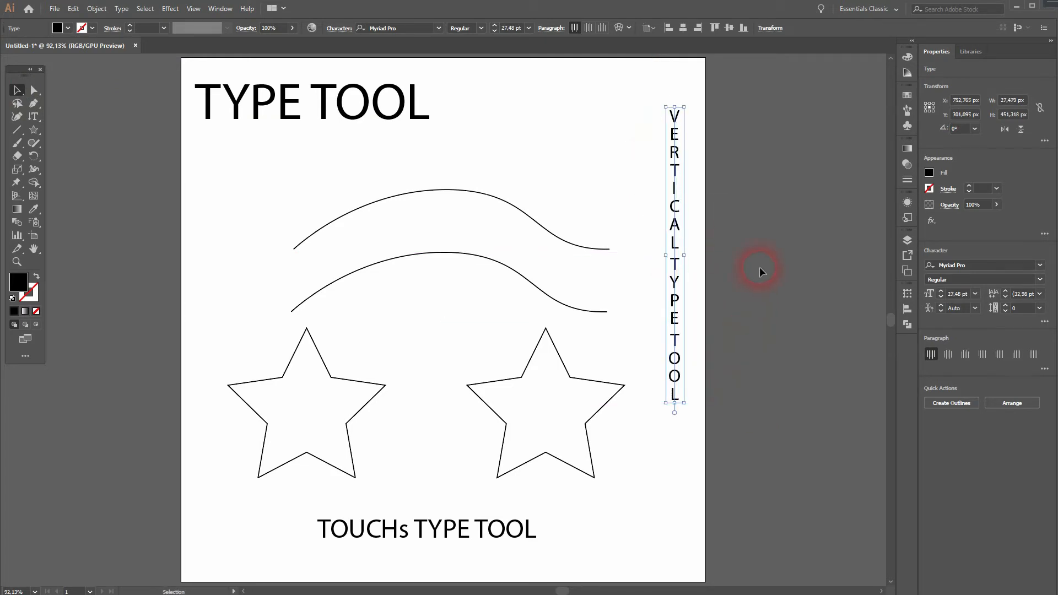
pyautogui.click(795, 232)
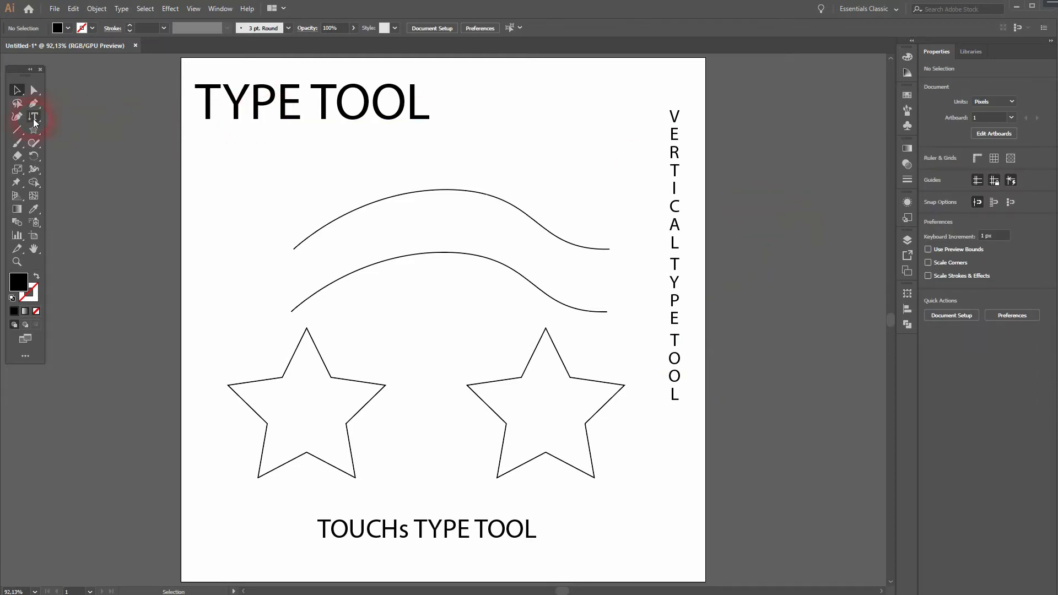
# Flow placeholder text along the upper curve with the Type on a Path Tool.
pyautogui.moveTo(34, 119); pyautogui.dragTo(93, 131)
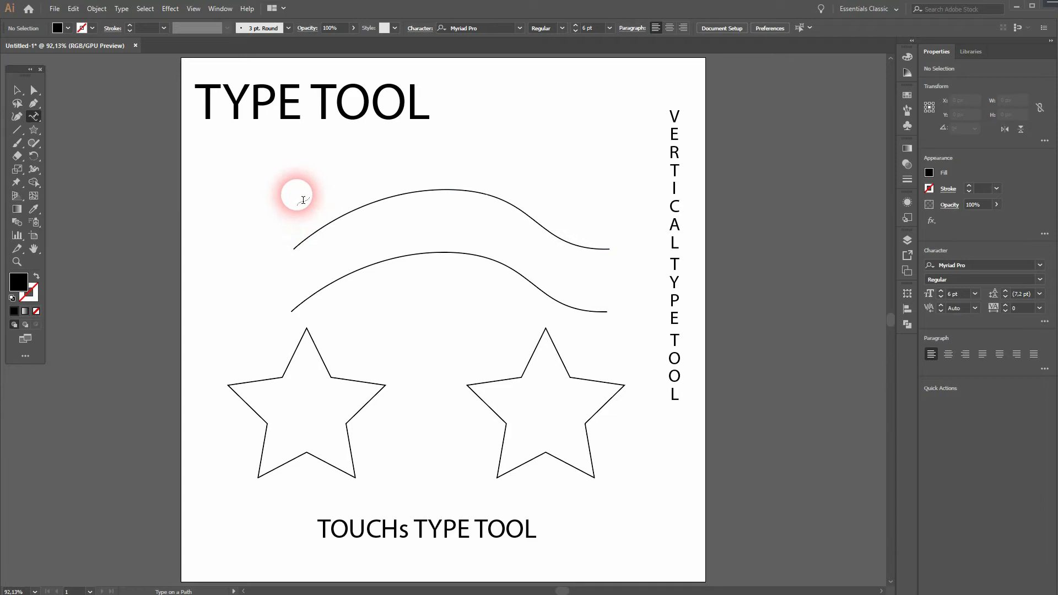
pyautogui.click(327, 235)
# Adjust the path text's start and end handles so the text spreads wider along the curve.
pyautogui.click(17, 90)
pyautogui.click(241, 233)
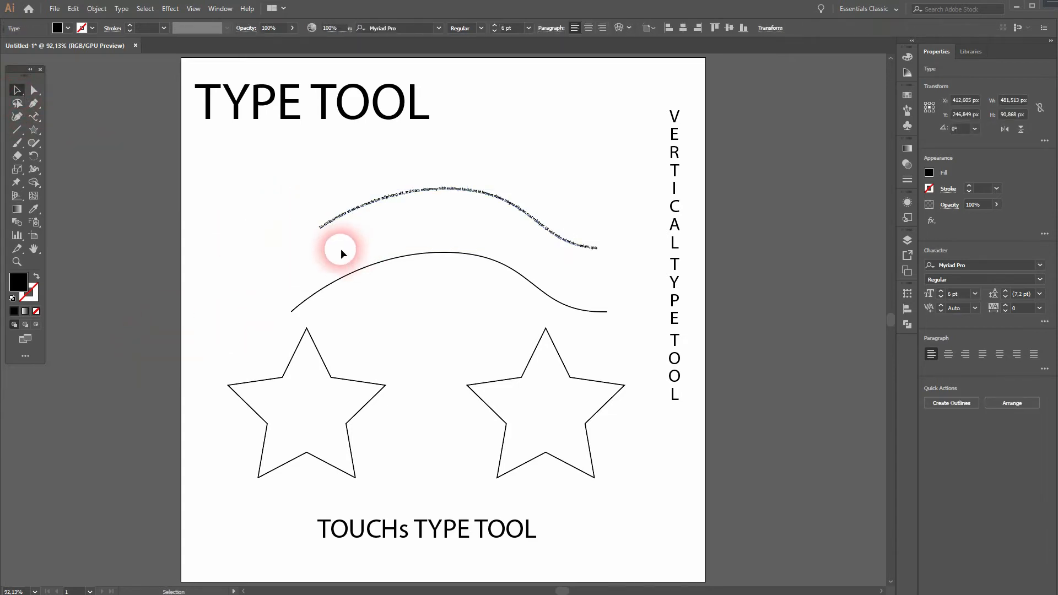
pyautogui.click(342, 217)
pyautogui.moveTo(295, 229); pyautogui.dragTo(222, 233)
pyautogui.moveTo(543, 207); pyautogui.dragTo(515, 207)
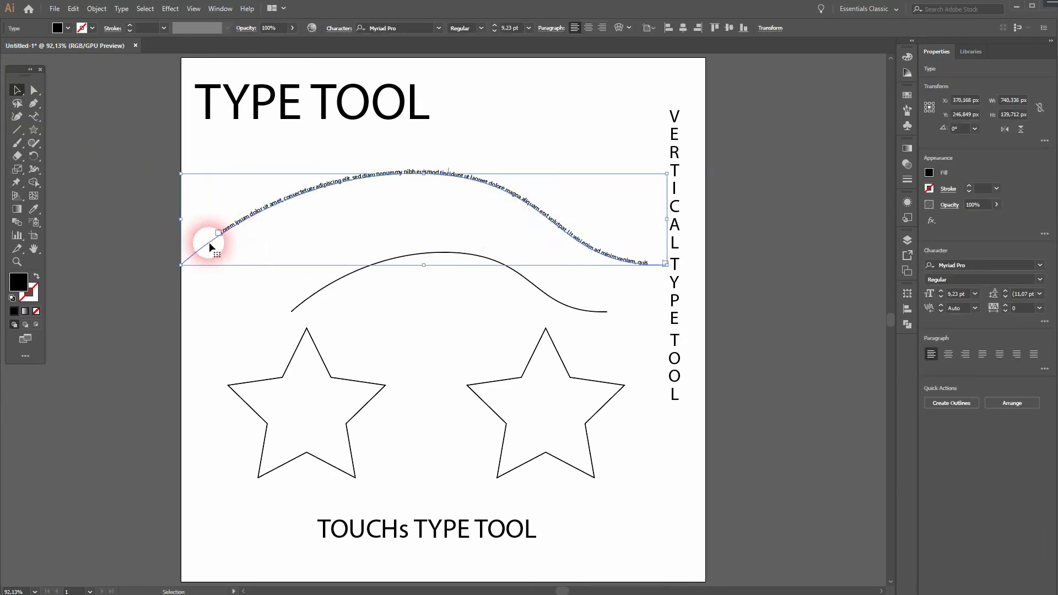
pyautogui.click(211, 305)
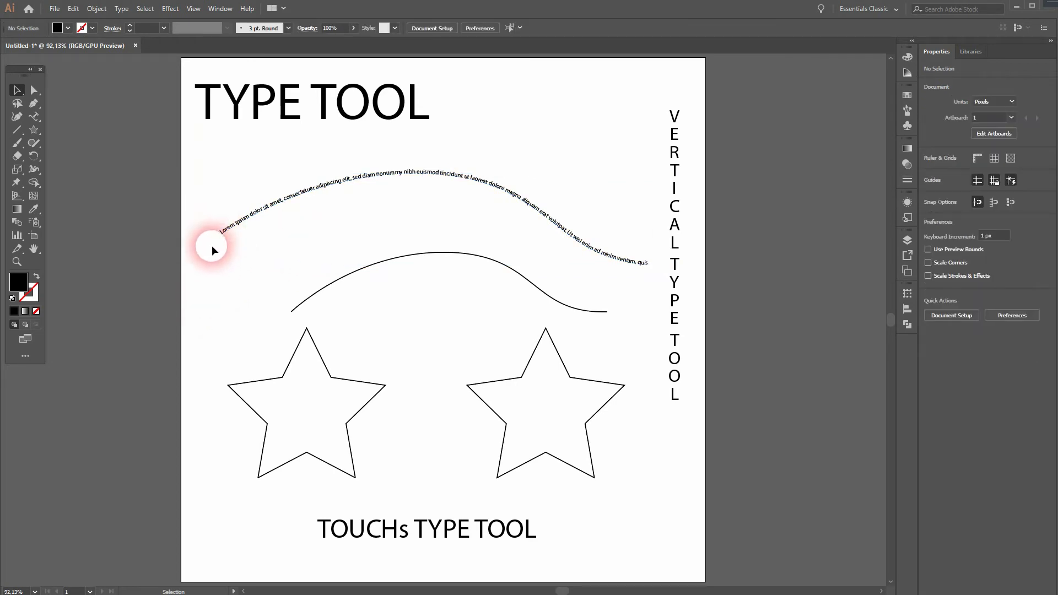
# Select the lower curve and flow placeholder text along it with the Vertical Type on a Path Tool.
pyautogui.click(371, 266)
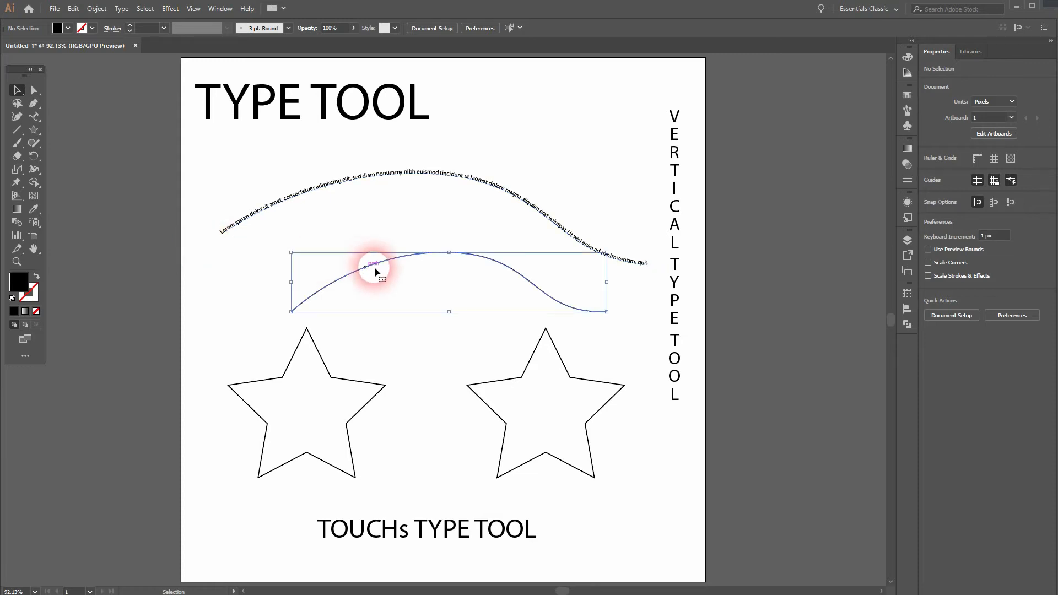
pyautogui.press('a')
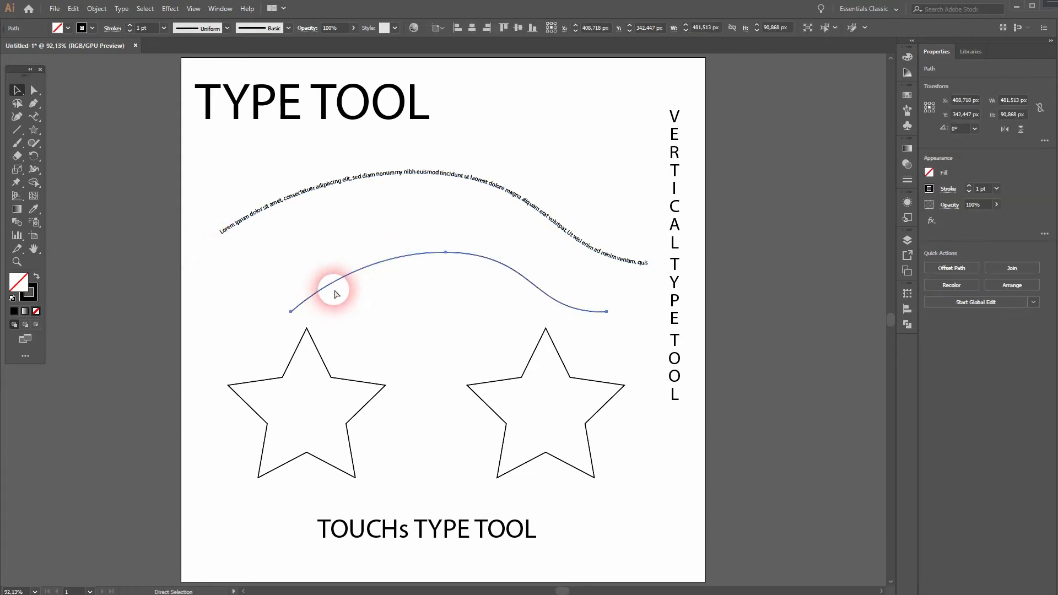
pyautogui.press('v')
pyautogui.moveTo(399, 258); pyautogui.dragTo(445, 287)
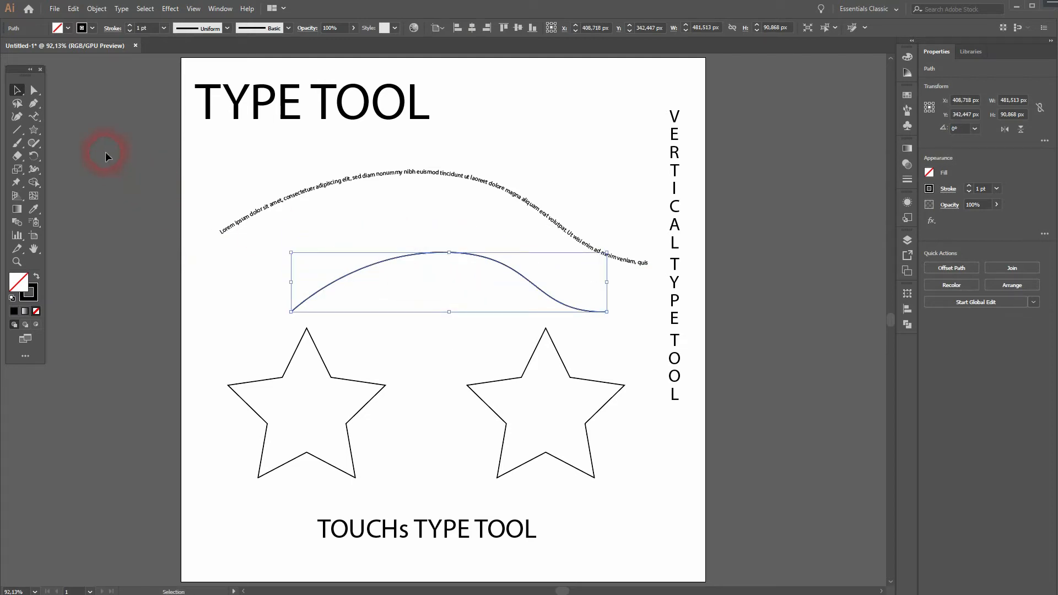
pyautogui.click(38, 116)
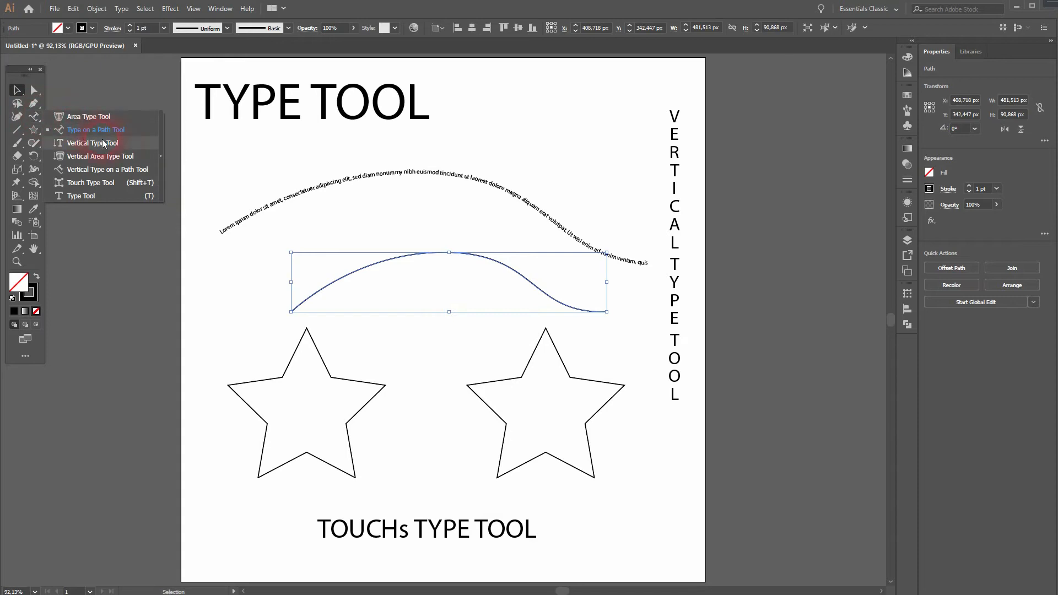
pyautogui.click(128, 171)
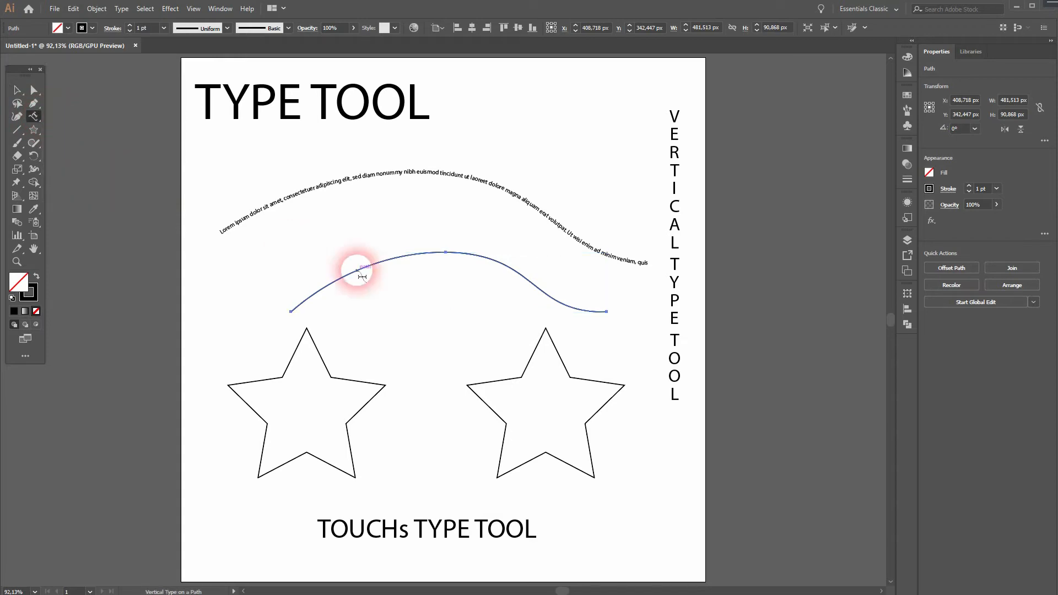
pyautogui.click(334, 286)
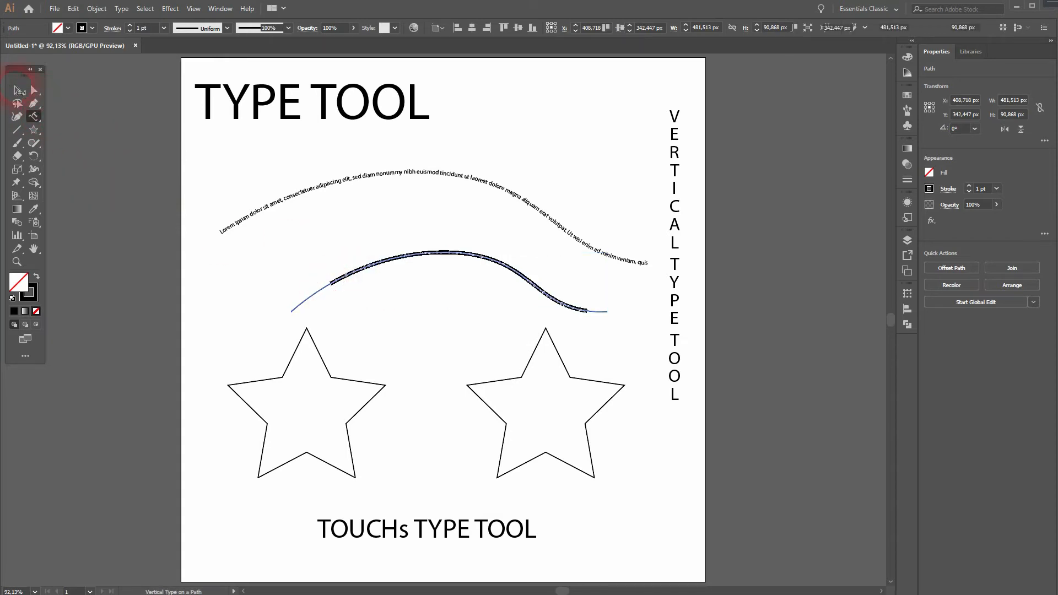
pyautogui.click(17, 90)
pyautogui.click(231, 322)
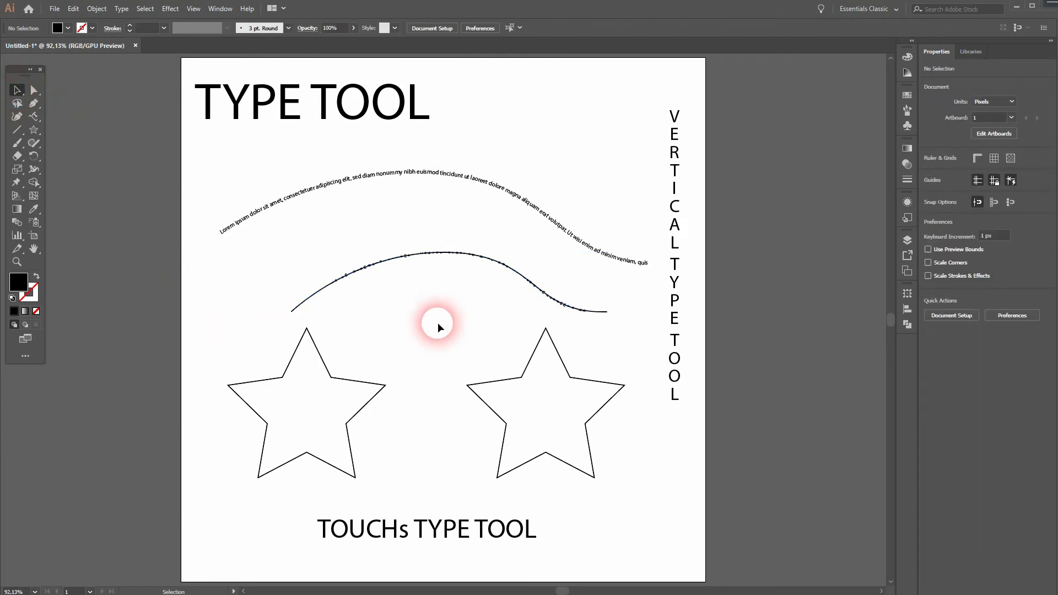
# Select both path-text objects and stretch them wider across the artboard.
pyautogui.moveTo(334, 301); pyautogui.dragTo(550, 253)
pyautogui.moveTo(477, 310); pyautogui.dragTo(524, 262)
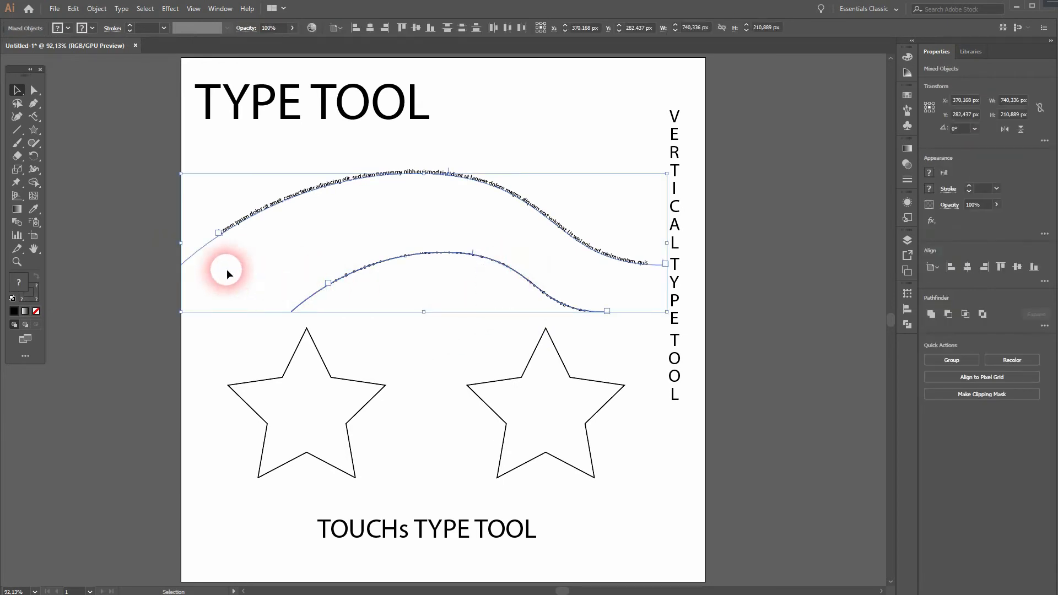
pyautogui.moveTo(185, 248); pyautogui.dragTo(100, 237)
pyautogui.click(194, 409)
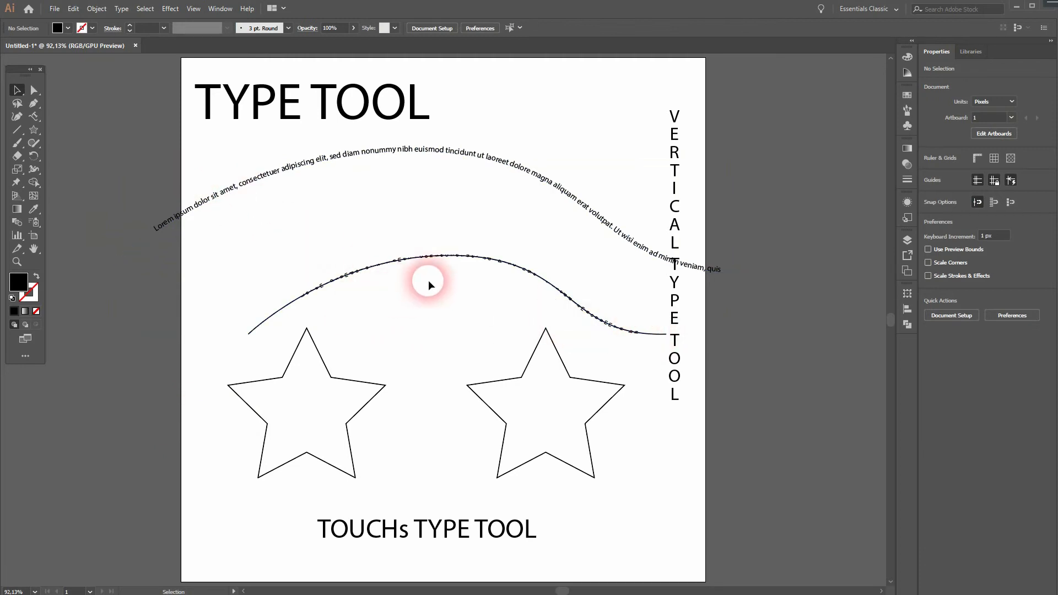
# Select the TYPE TOOL text, vertical text and both path-text objects at the top and delete them.
pyautogui.moveTo(421, 260)
pyautogui.mouseDown()
pyautogui.moveTo(404, 253)
pyautogui.moveTo(378, 282)
pyautogui.moveTo(355, 271)
pyautogui.moveTo(389, 272)
pyautogui.mouseUp()
pyautogui.press('ctrl')
pyautogui.click(301, 230)
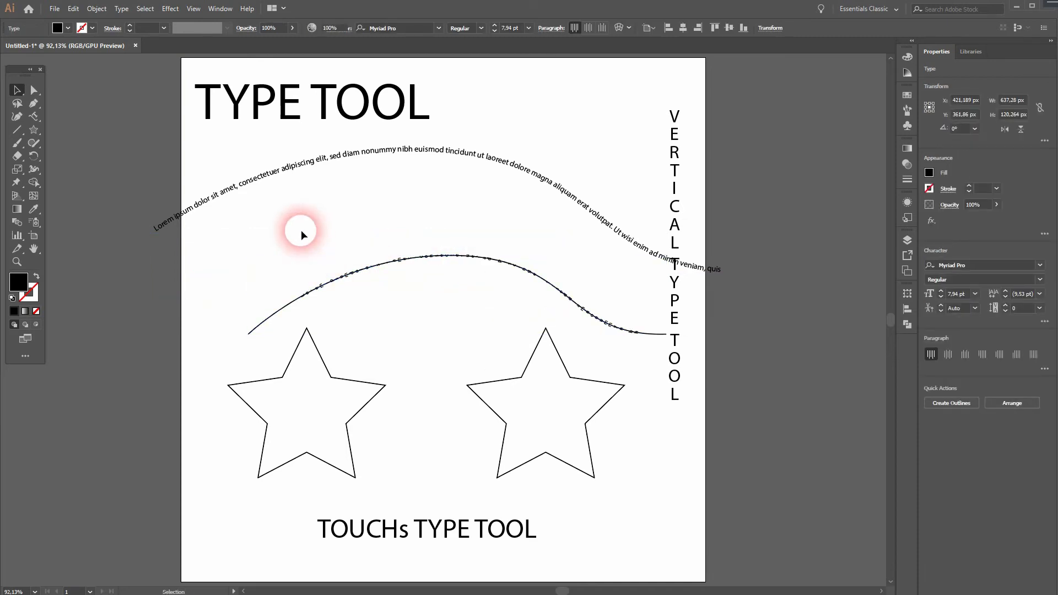
pyautogui.moveTo(177, 108); pyautogui.dragTo(784, 306)
pyautogui.press('Delete')
# Move the left star up and fill it with placeholder text using the Area Type Tool.
pyautogui.moveTo(335, 377); pyautogui.dragTo(335, 219)
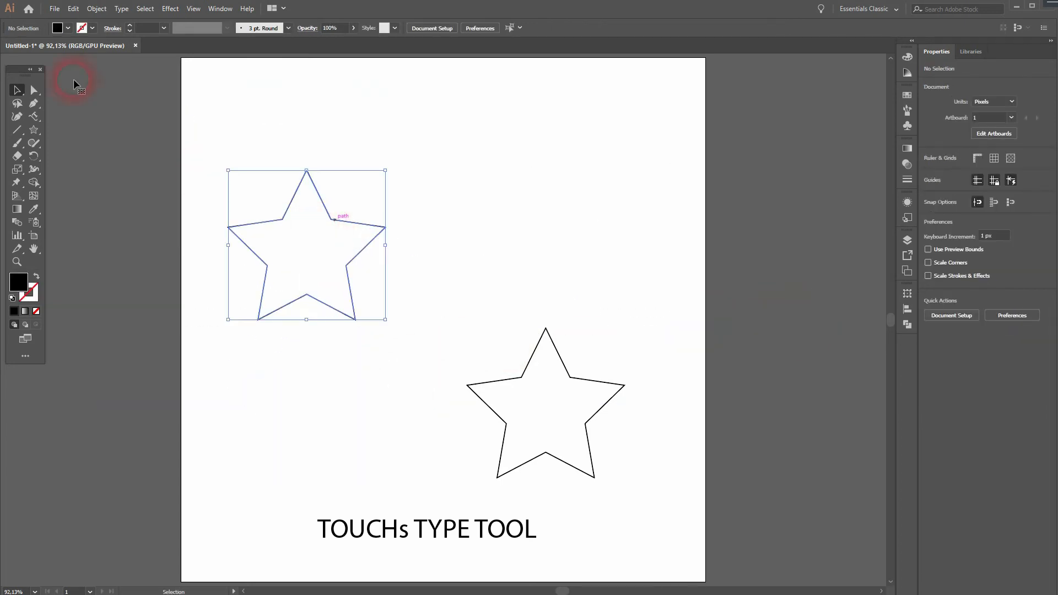
pyautogui.click(38, 115)
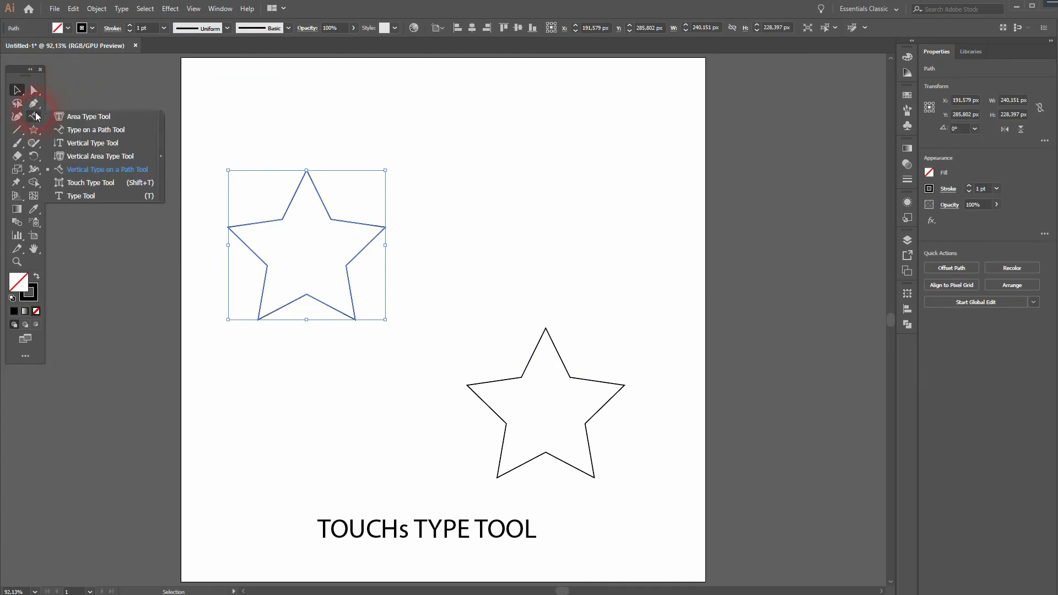
pyautogui.click(97, 116)
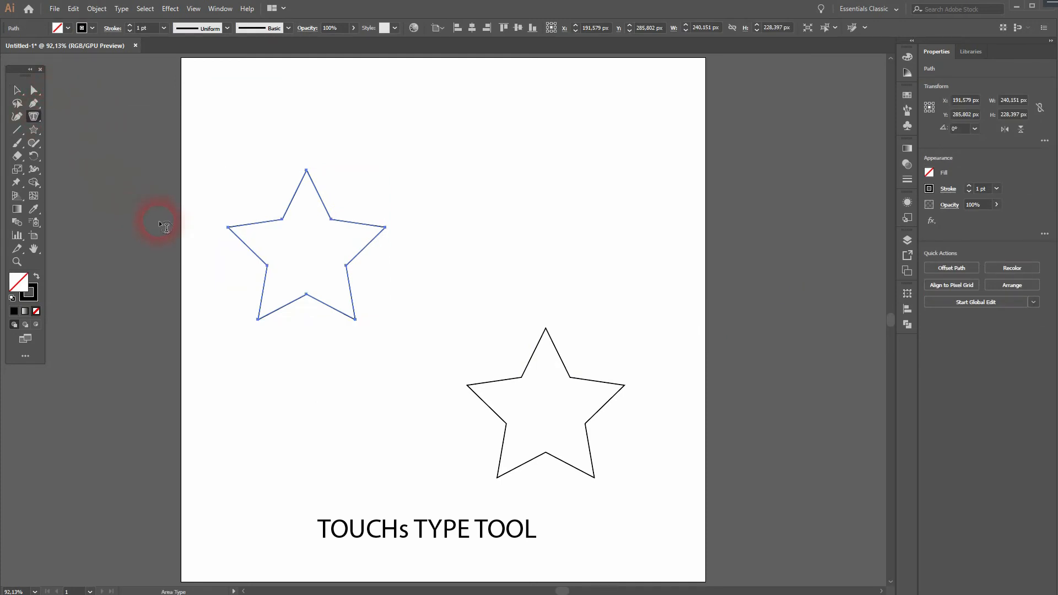
pyautogui.click(302, 197)
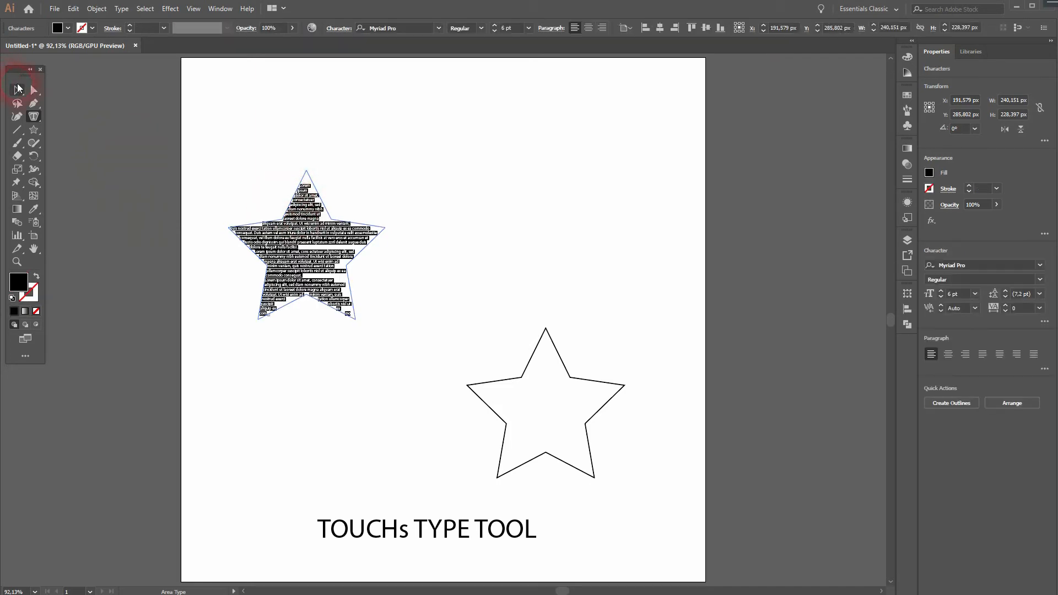
pyautogui.click(21, 92)
pyautogui.click(437, 237)
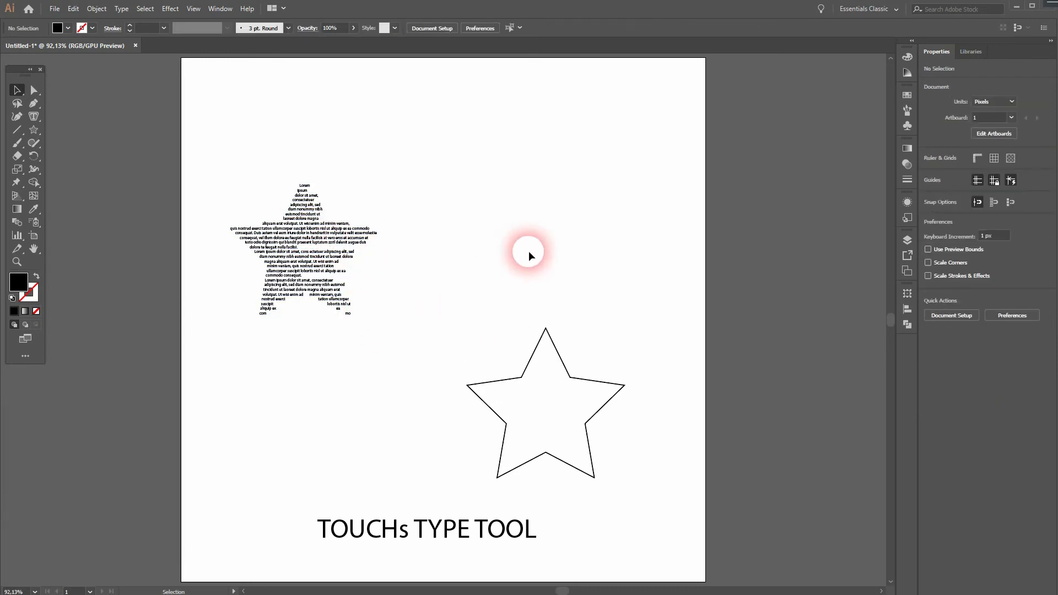
# Move the right star up beside the left one and fill it with placeholder text using the Vertical Area Type Tool.
pyautogui.click(555, 348)
pyautogui.moveTo(560, 368); pyautogui.dragTo(552, 248)
pyautogui.moveTo(40, 116); pyautogui.dragTo(120, 159)
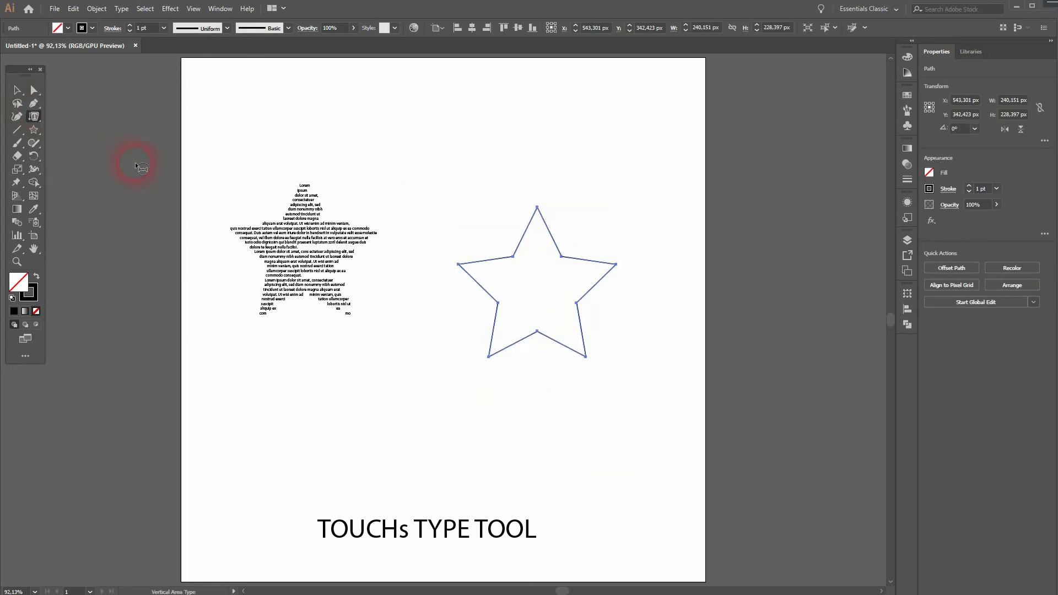
pyautogui.click(524, 232)
pyautogui.click(15, 94)
pyautogui.click(330, 418)
pyautogui.moveTo(555, 286); pyautogui.dragTo(514, 249)
pyautogui.click(641, 391)
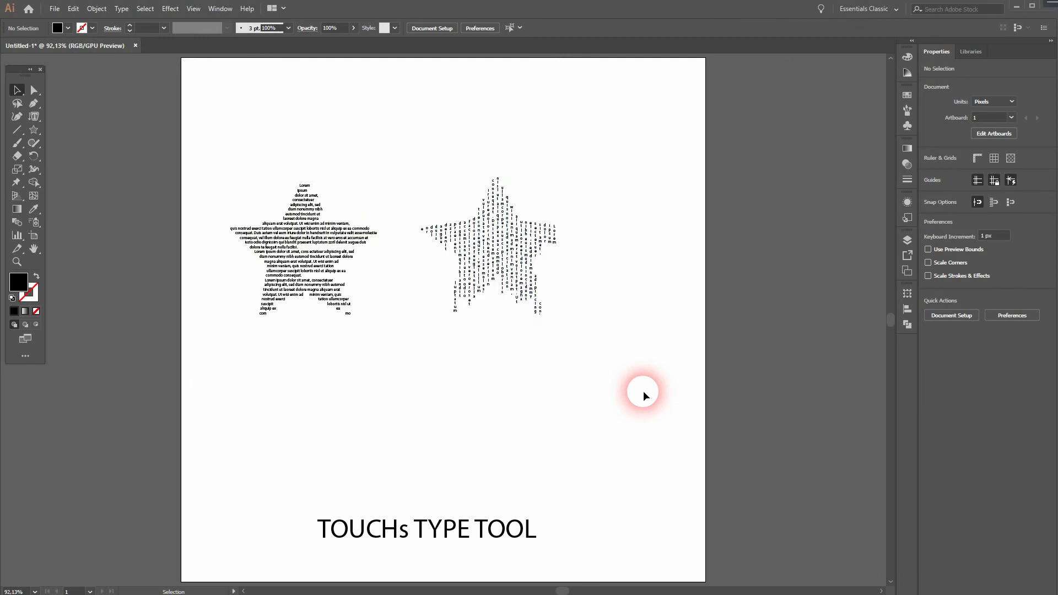
# Select the TOUCHs TYPE TOOL text and move it up about 110 px toward the middle.
pyautogui.moveTo(337, 500); pyautogui.dragTo(514, 541)
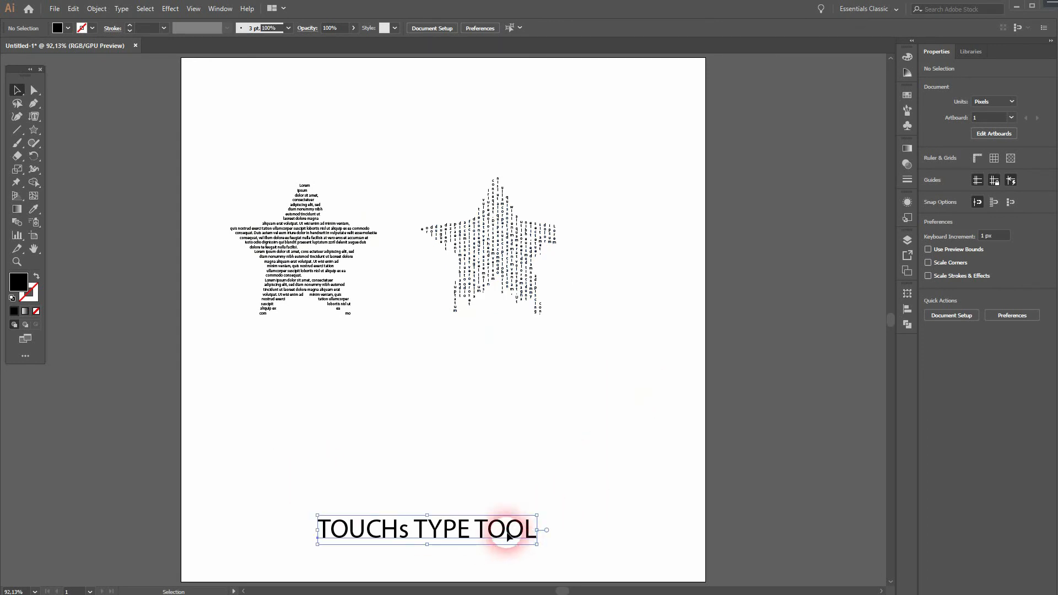
pyautogui.moveTo(492, 504); pyautogui.dragTo(498, 389)
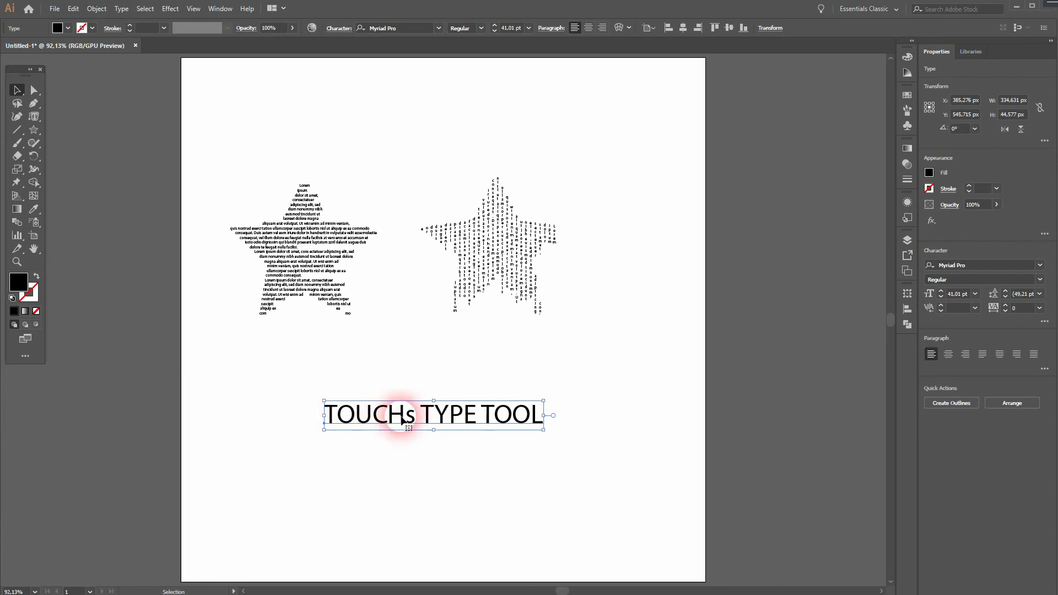
# With the Touch Type Tool, raise the s in TOUCHs above the baseline, then move the whole text up slightly.
pyautogui.click(34, 116)
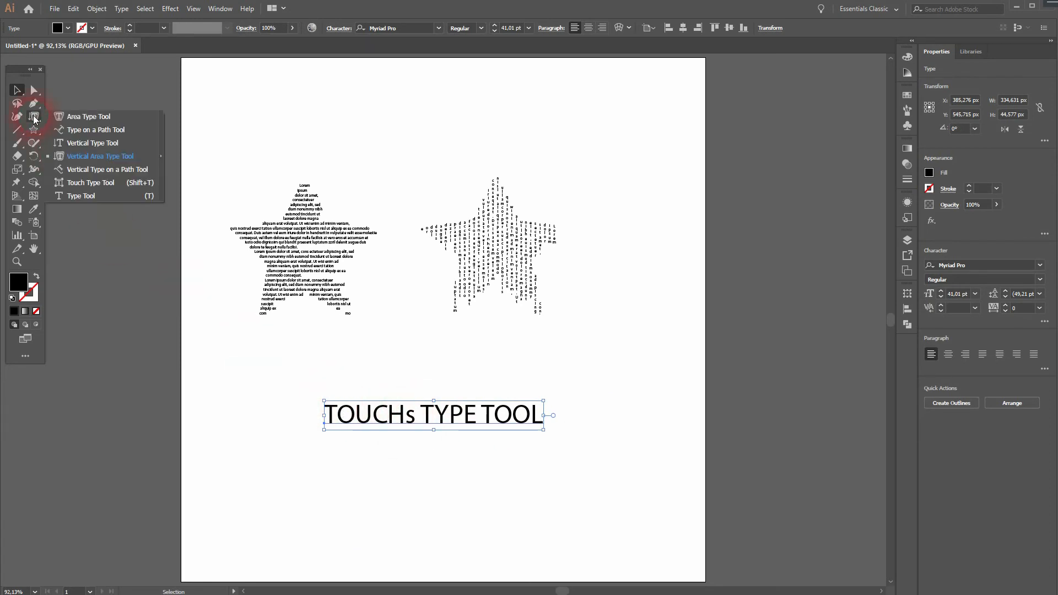
pyautogui.click(98, 184)
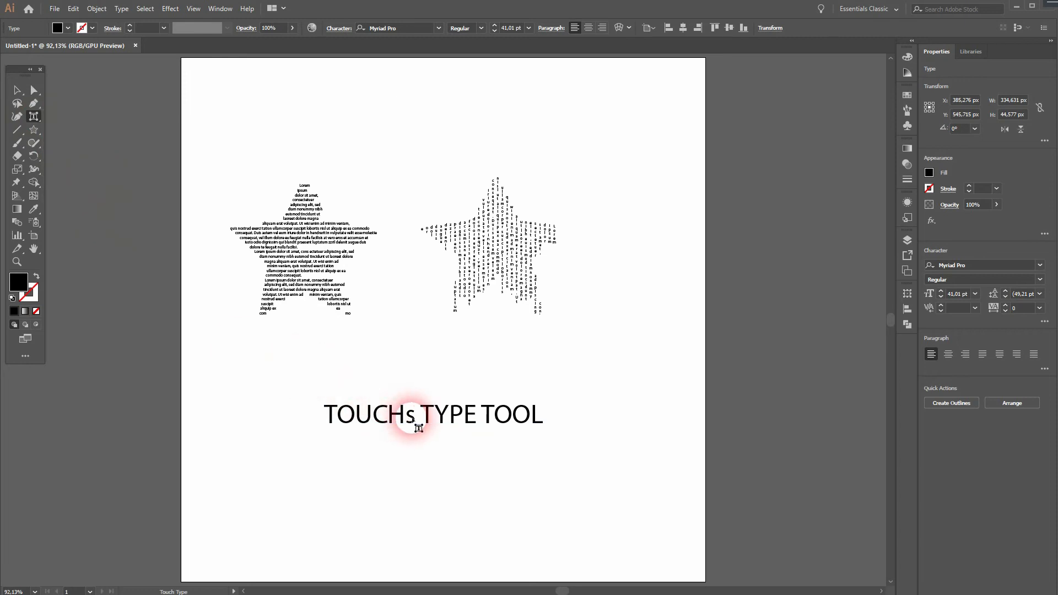
pyautogui.moveTo(412, 419); pyautogui.dragTo(407, 460)
pyautogui.press('Delete')
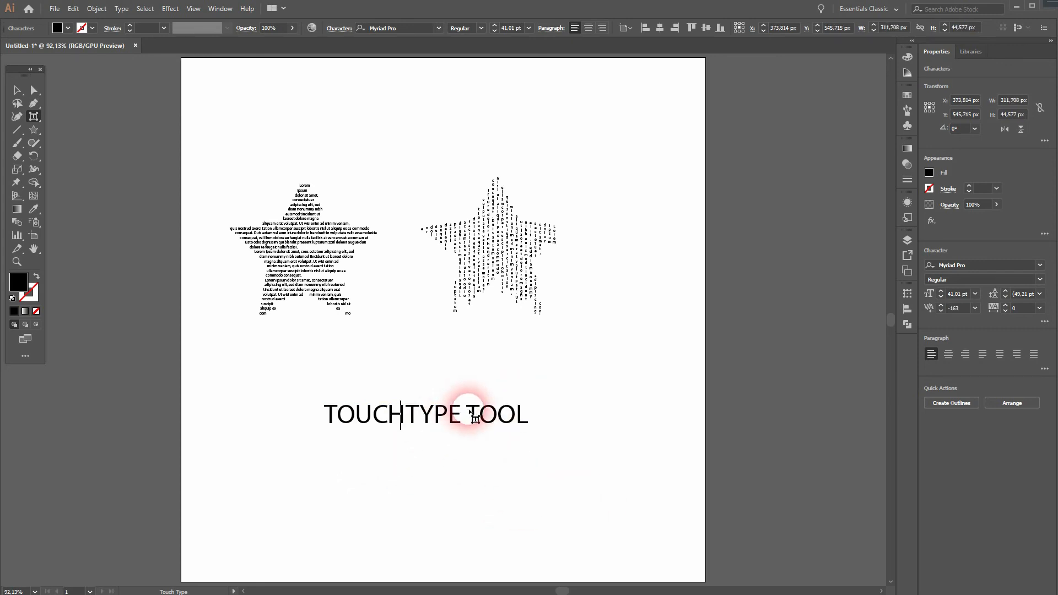
pyautogui.hotkey('ctrl', 'z')
pyautogui.click(406, 462)
pyautogui.moveTo(406, 462); pyautogui.dragTo(410, 409)
pyautogui.click(16, 90)
pyautogui.click(286, 498)
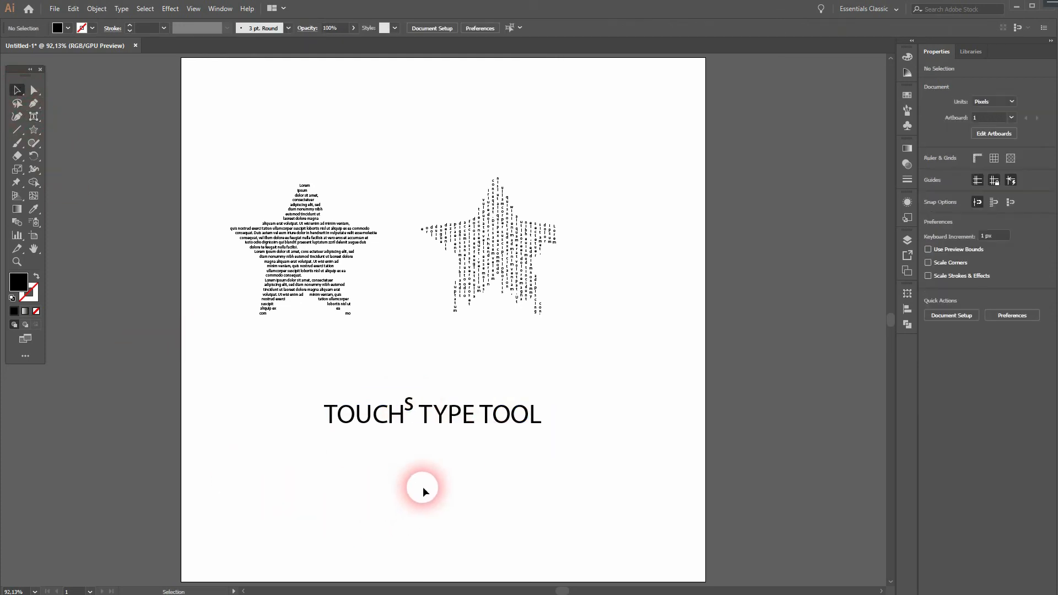
pyautogui.moveTo(408, 402); pyautogui.dragTo(411, 386)
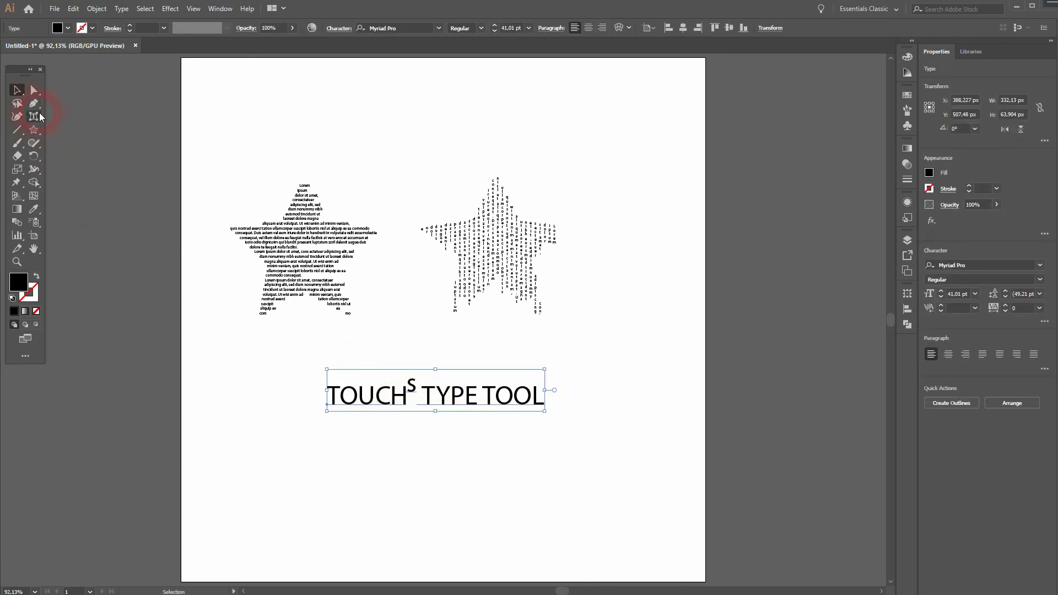
# Using Touch Type, move the s below the line, enlarge it greatly and rotate it.
pyautogui.click(36, 115)
pyautogui.click(412, 413)
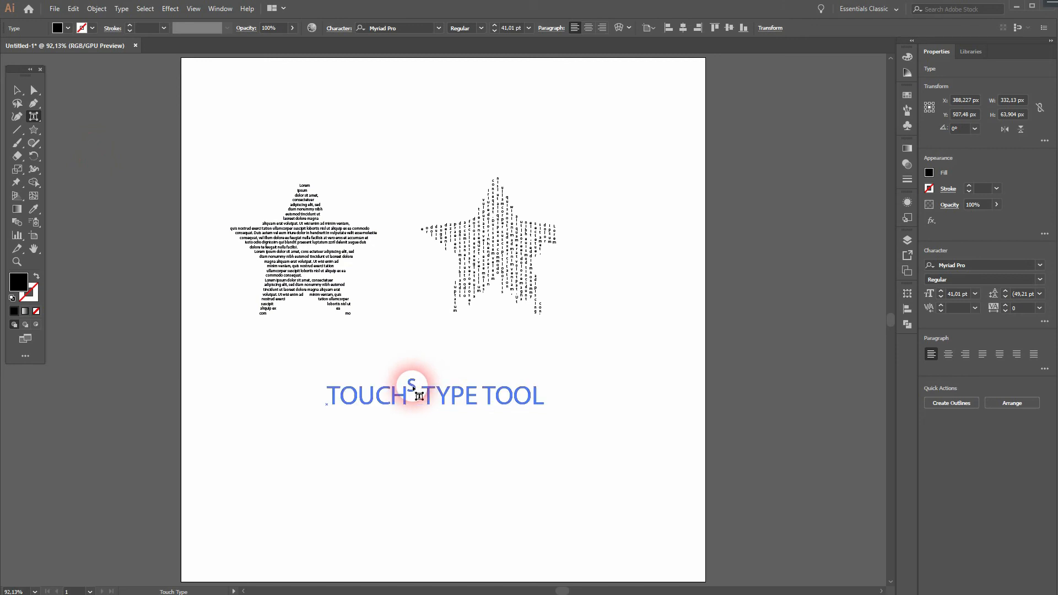
pyautogui.moveTo(412, 413); pyautogui.dragTo(349, 427)
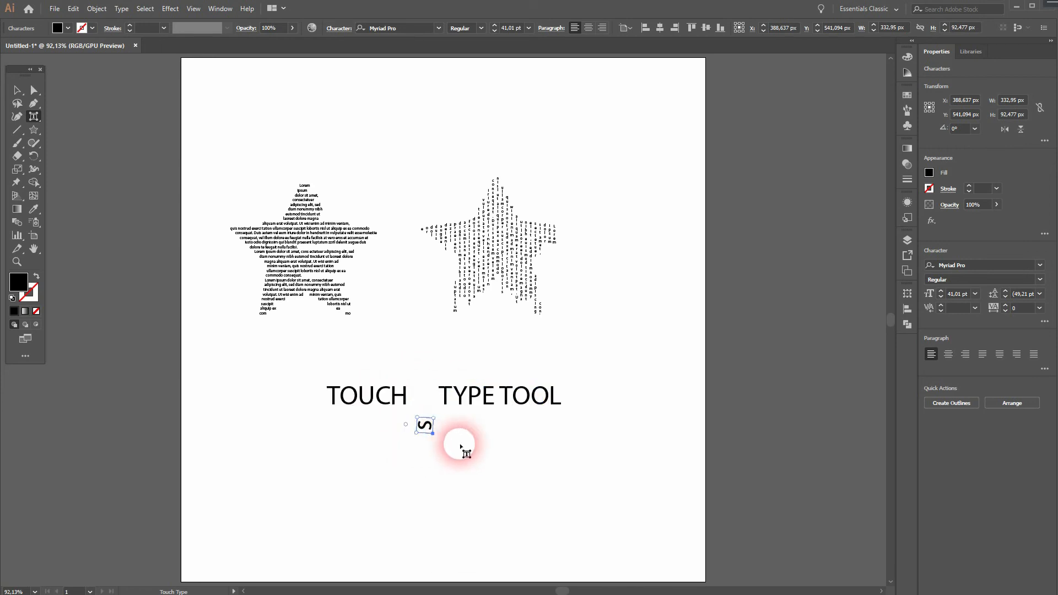
pyautogui.moveTo(431, 426); pyautogui.dragTo(245, 333)
pyautogui.click(524, 366)
pyautogui.moveTo(524, 367); pyautogui.dragTo(462, 395)
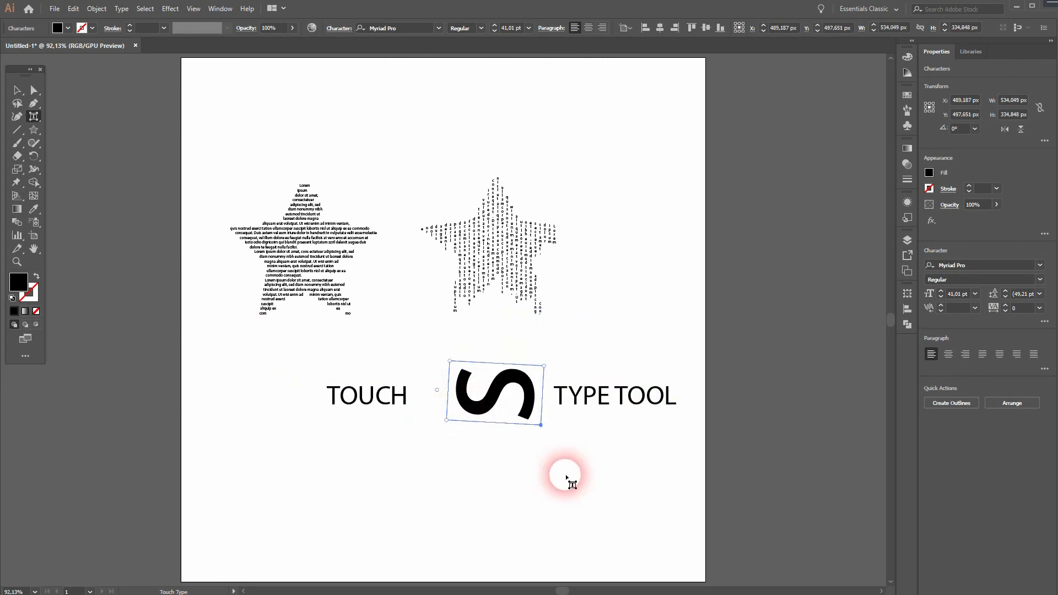
# Delete the s character and restore the gap between TOUCH and TYPE with the Type Tool, then deselect.
pyautogui.press('Delete')
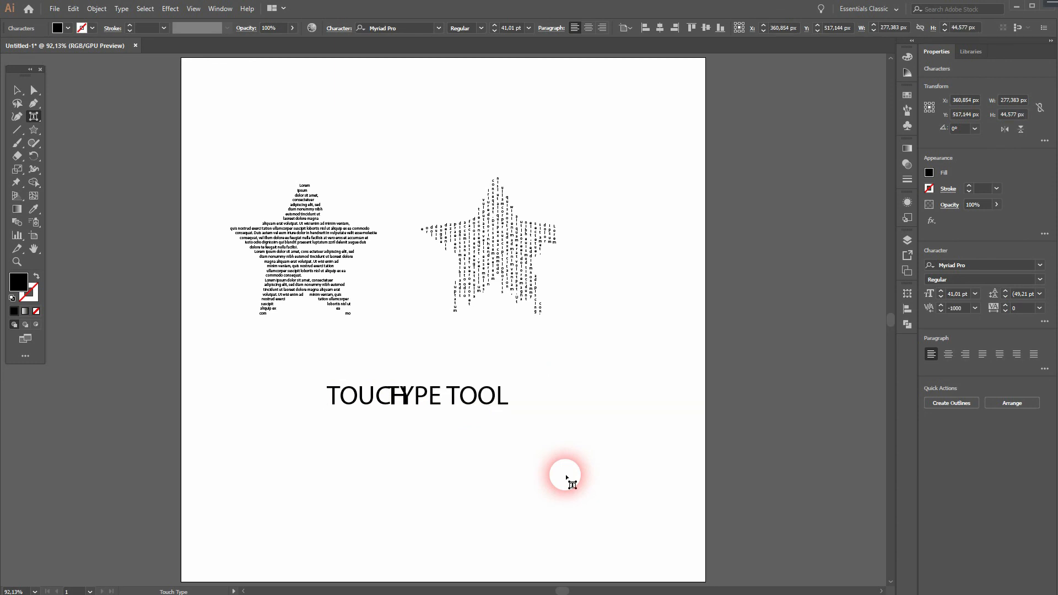
pyautogui.moveTo(36, 118); pyautogui.dragTo(103, 193)
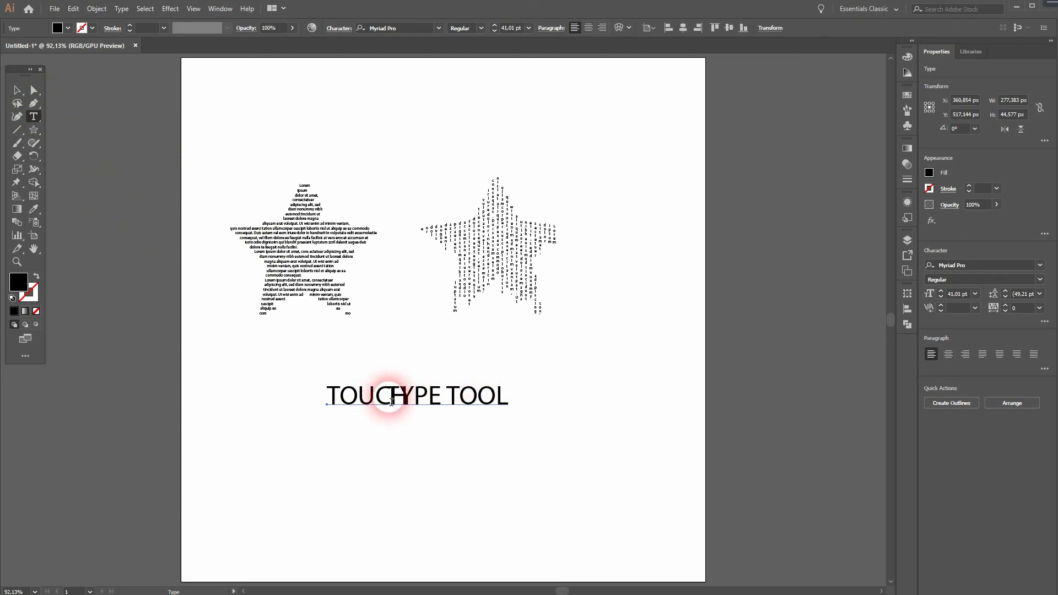
pyautogui.click(392, 398)
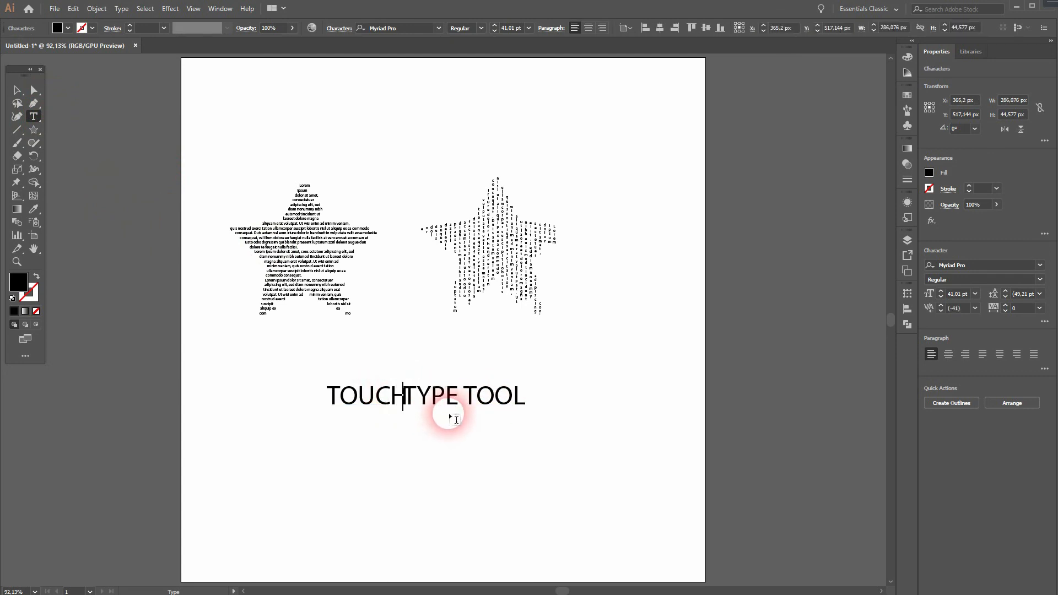
pyautogui.click(16, 95)
pyautogui.click(430, 456)
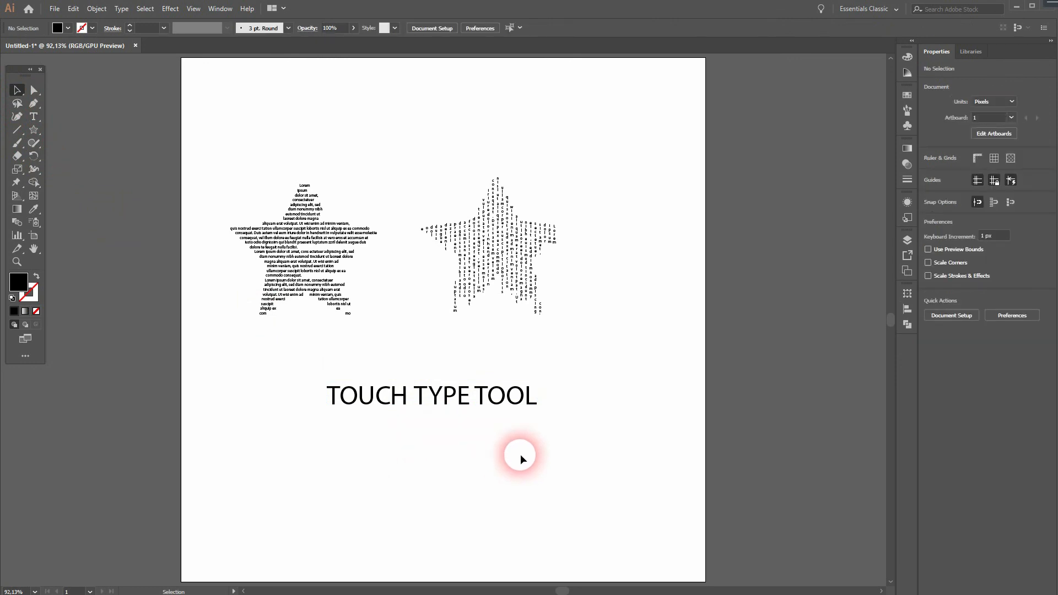